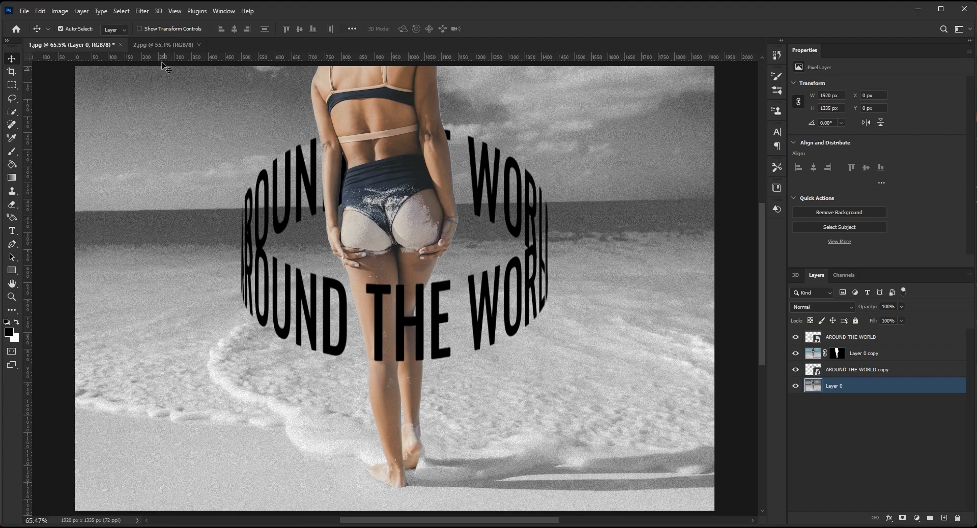
Duplicate the Background layer in 2.jpg and select the woman on the copy with the Object Selection tool
left_click(161, 46)
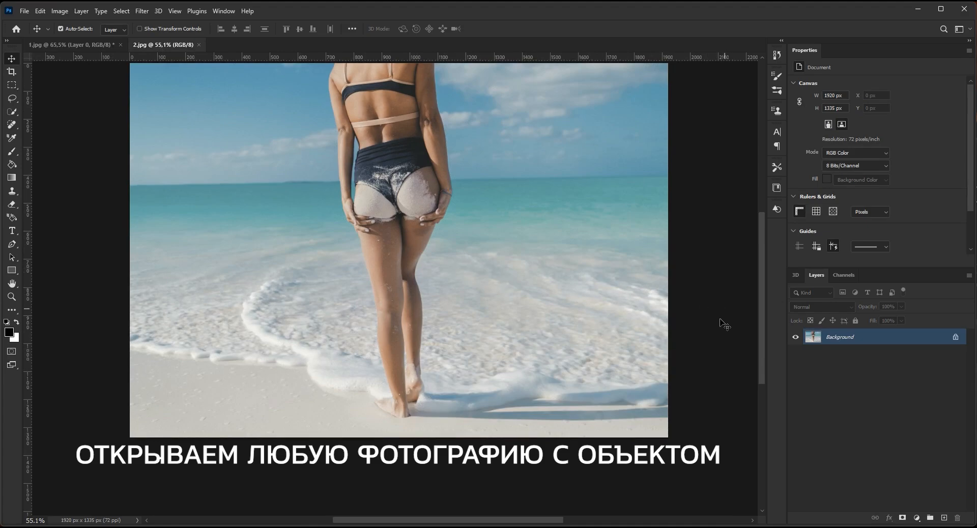
left_click_drag(915, 339, 944, 518)
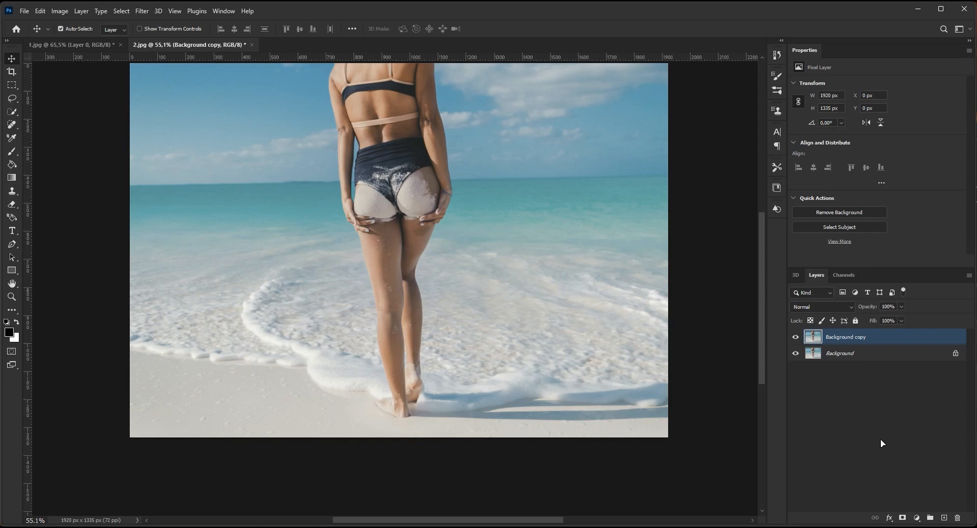
left_click(12, 113)
right_click(13, 113)
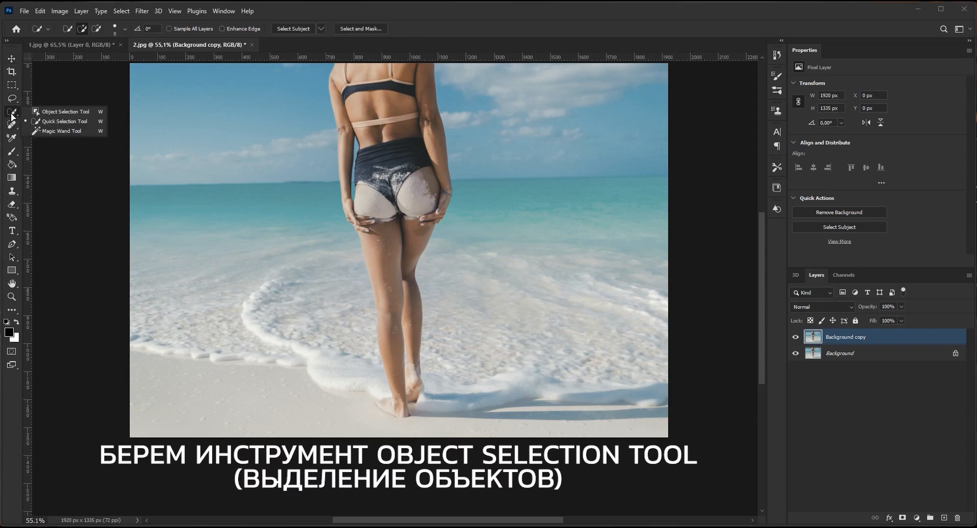
left_click(56, 112)
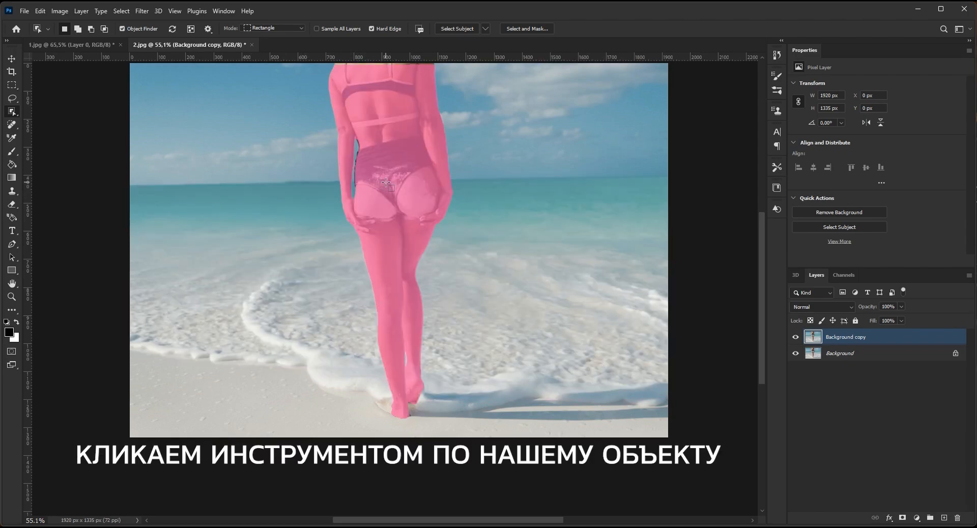
left_click(386, 183)
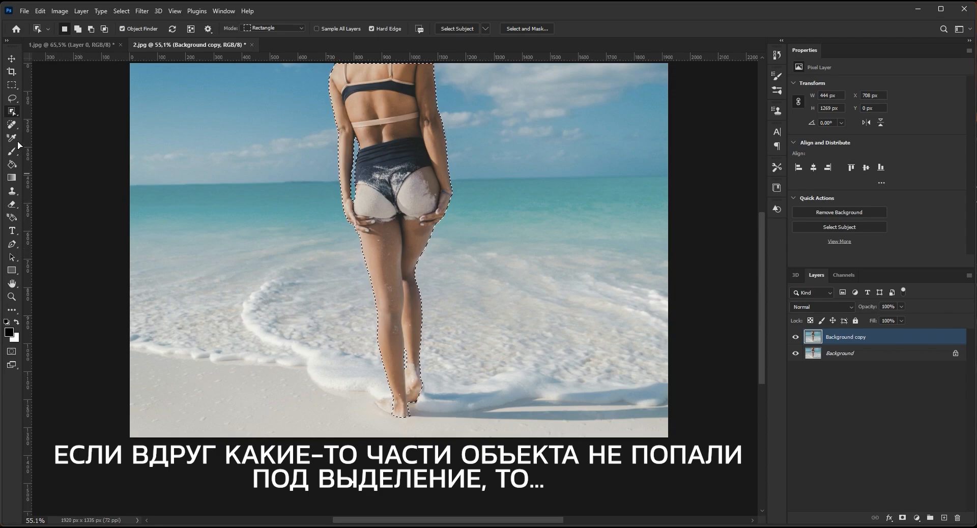
Add the missed part of the foot with the Quick Selection tool and turn the selection into a layer mask on Background copy
right_click(12, 111)
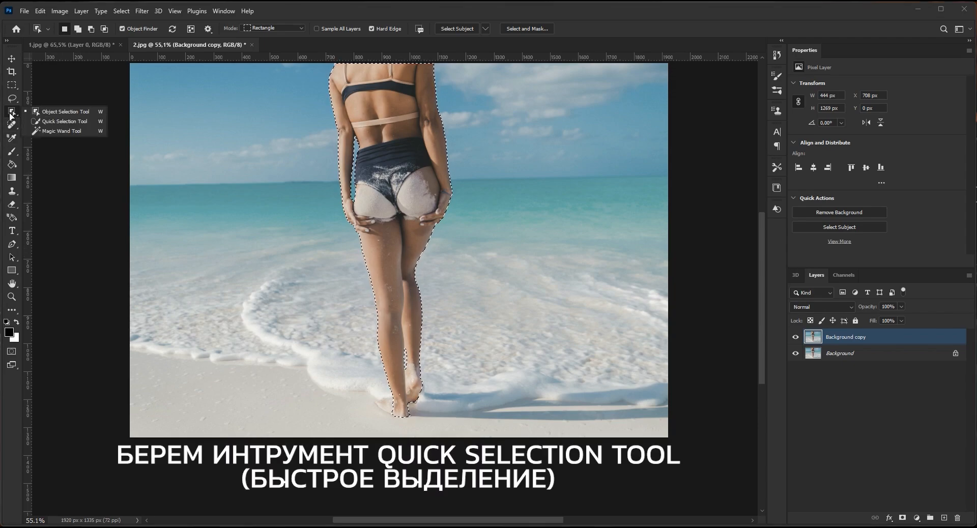
left_click(62, 122)
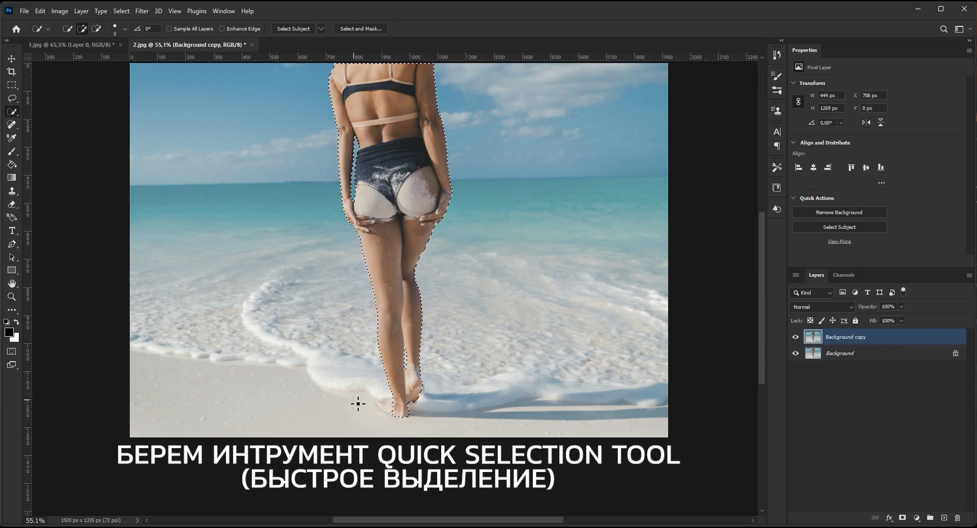
mouse_move(369, 406)
left_mouse_down()
mouse_move(393, 406)
mouse_move(395, 417)
mouse_move(382, 405)
left_mouse_up()
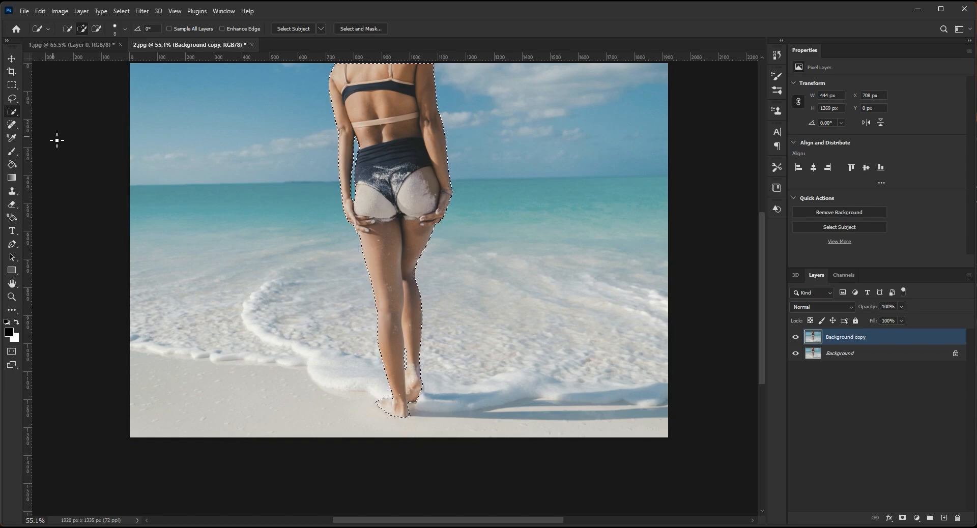
left_click(12, 59)
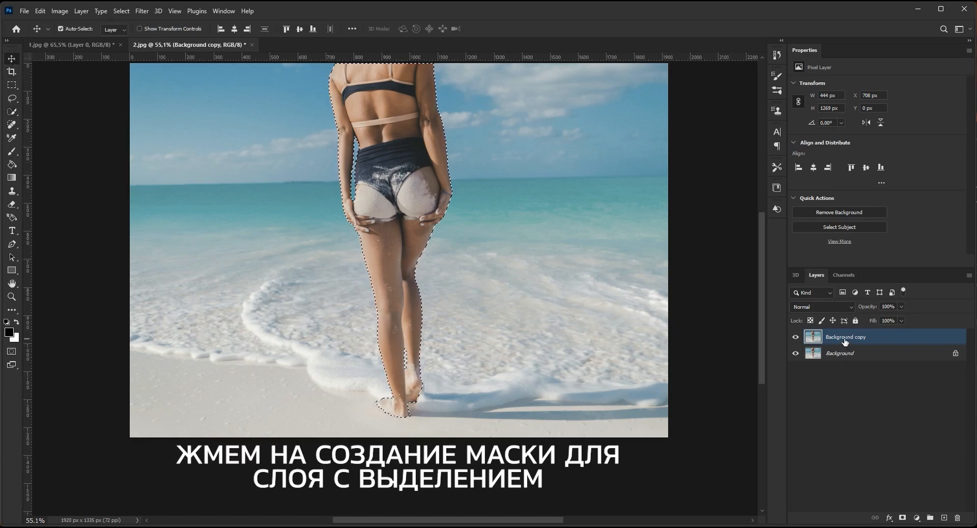
left_click(904, 519)
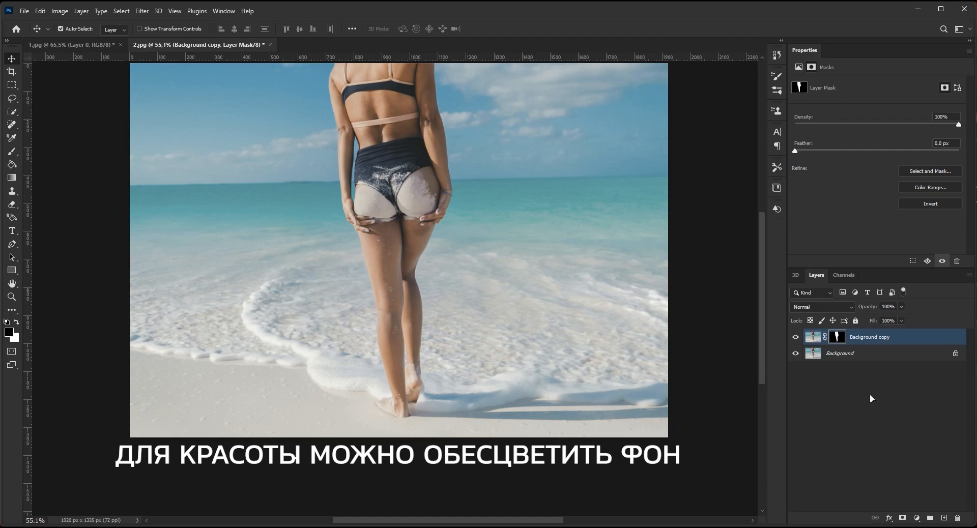
Desaturate the original Background layer and add 10% uniform, monochromatic noise to it
left_click(884, 355)
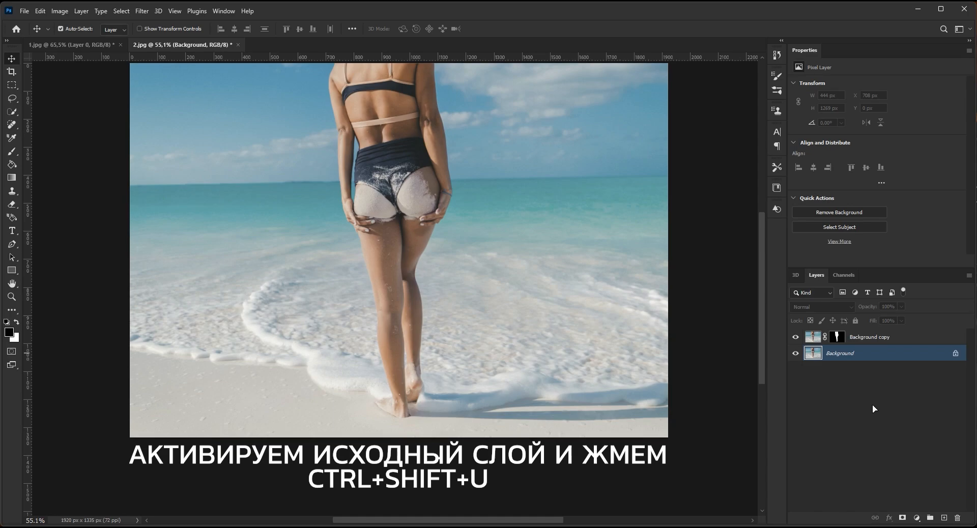
key("ctrl+shift+u")
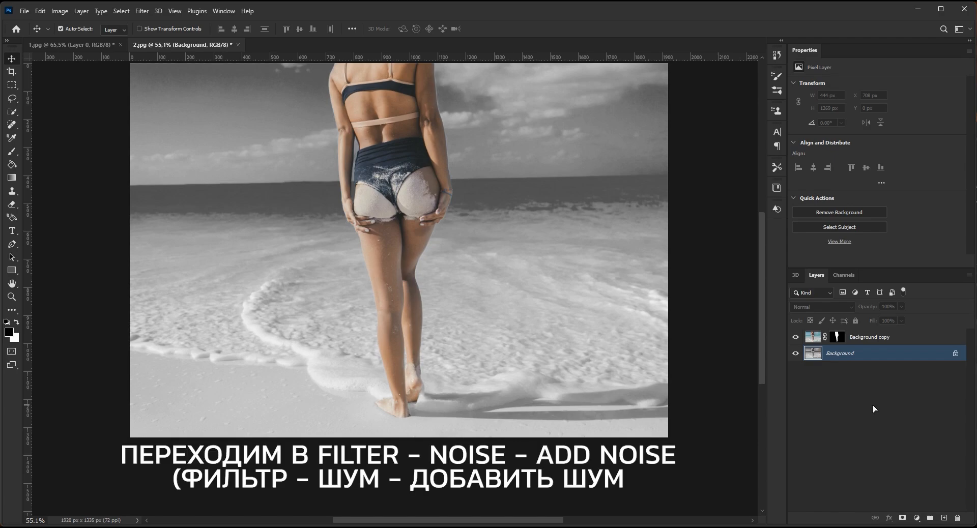
left_click(142, 10)
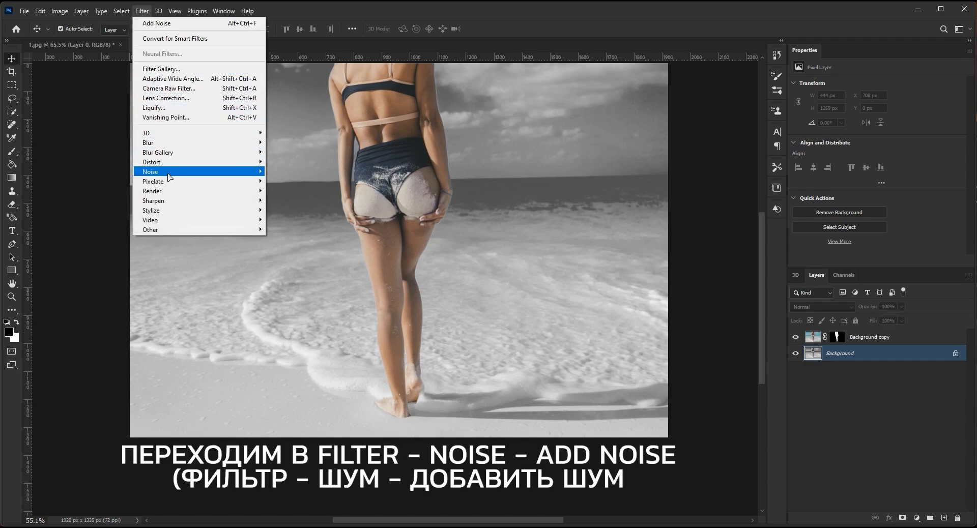
mouse_move(170, 176)
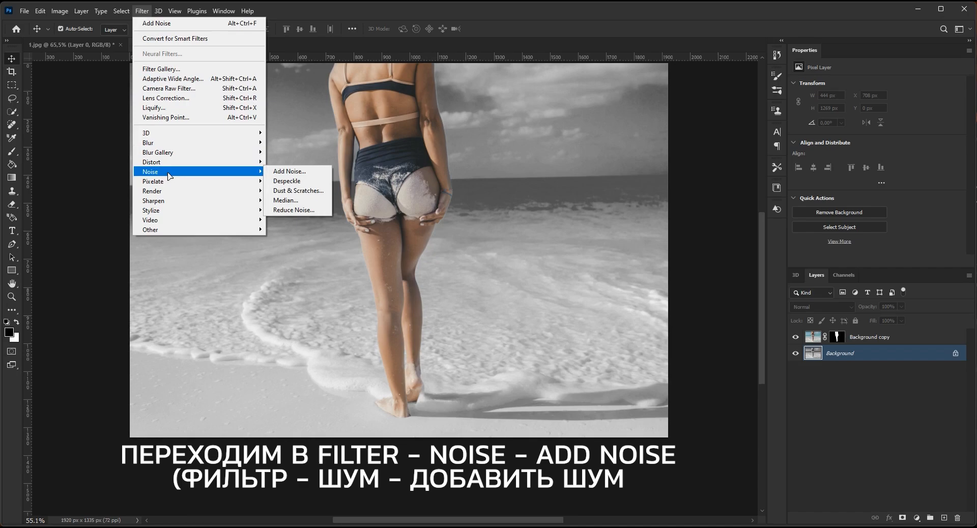
left_click(327, 176)
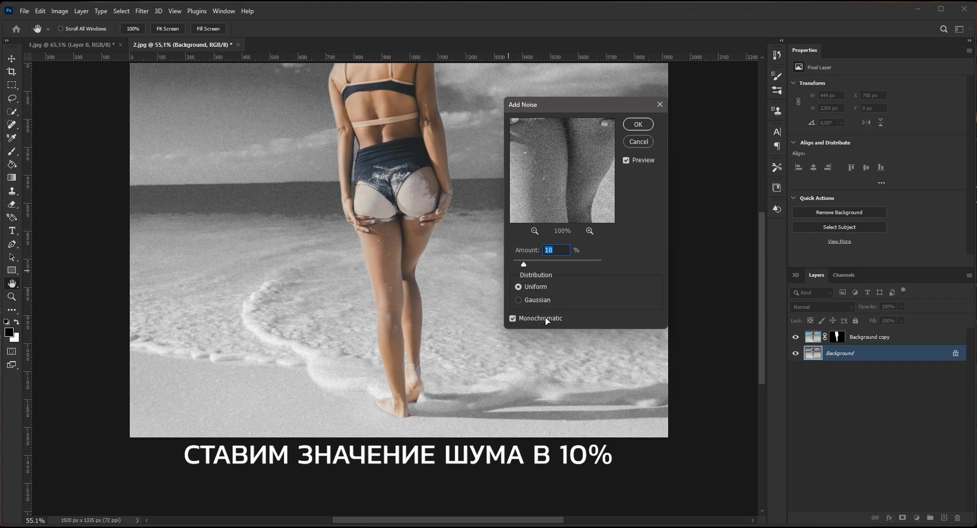
left_click(639, 125)
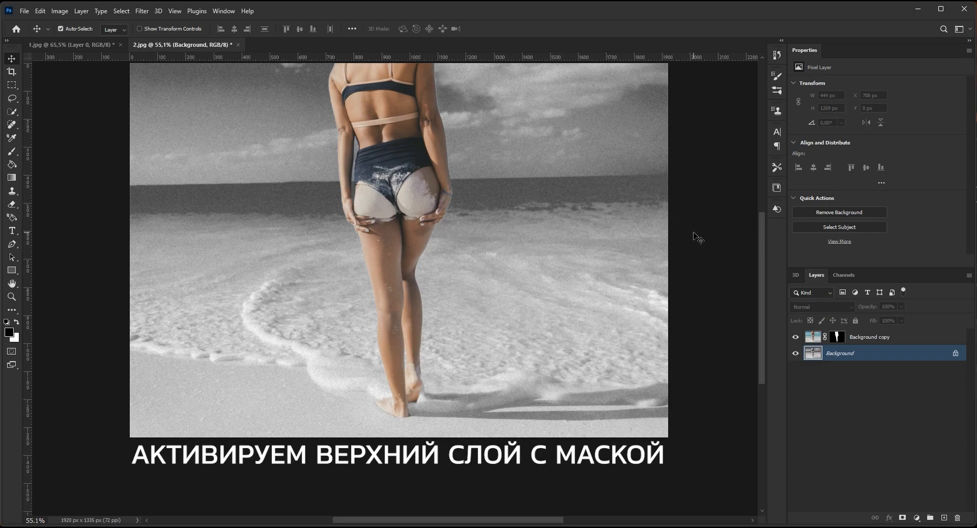
Prepare the Horizontal Type tool above the masked layer with the text colour set to black, 000000
left_click(923, 340)
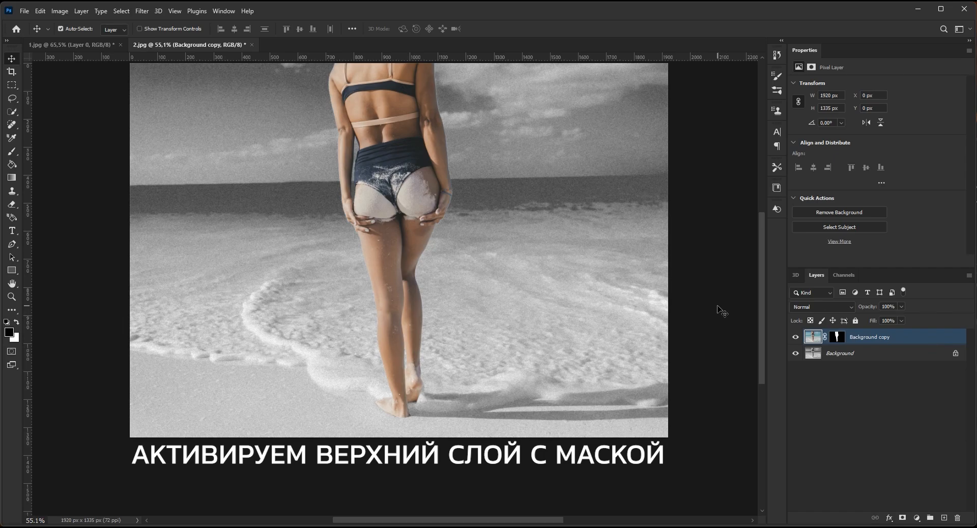
left_click(13, 232)
right_click(12, 233)
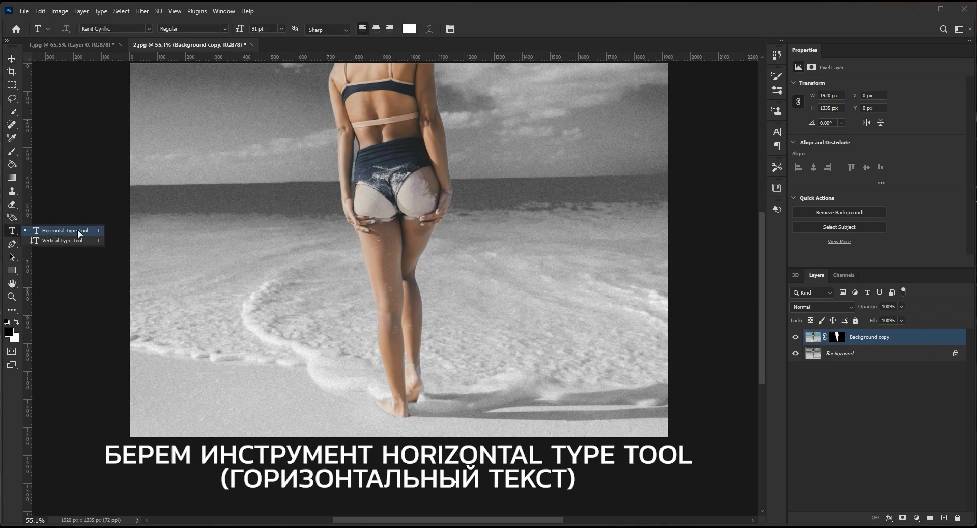
left_click(96, 232)
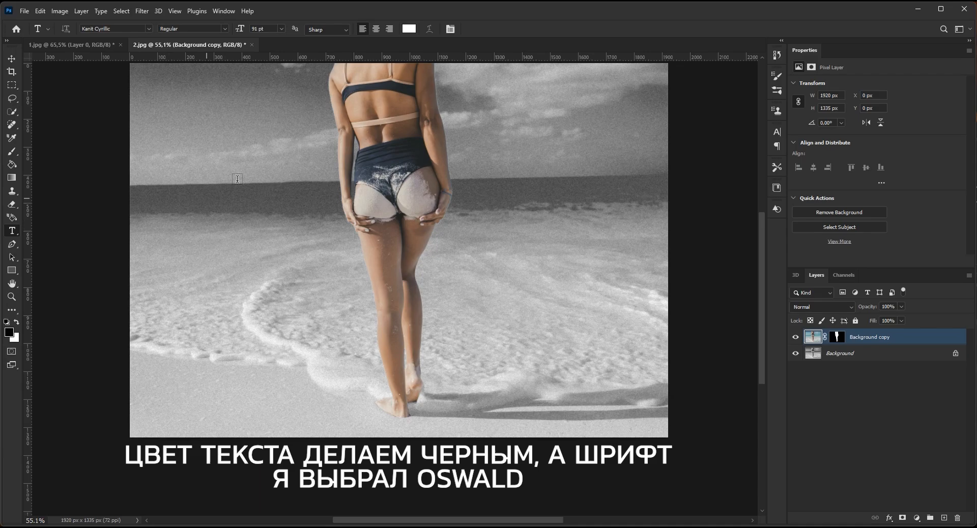
left_click(409, 29)
type("000000")
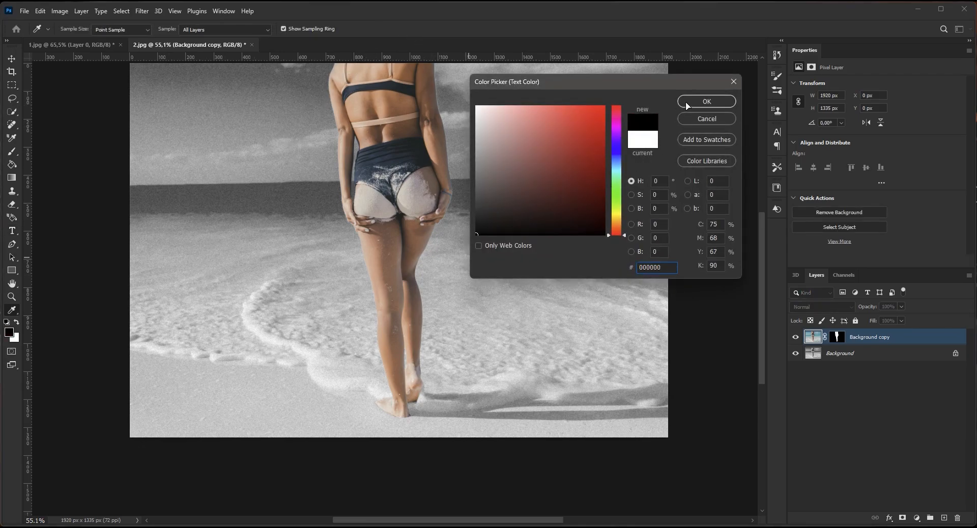
left_click(707, 101)
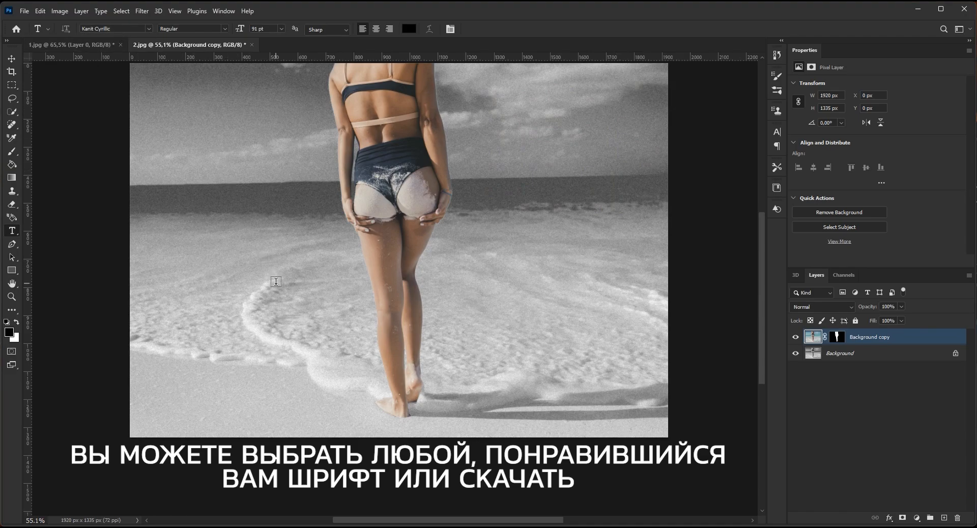
Place the text "AROUND THE WORLD" across the woman's legs in the Oswald font
left_click(276, 281)
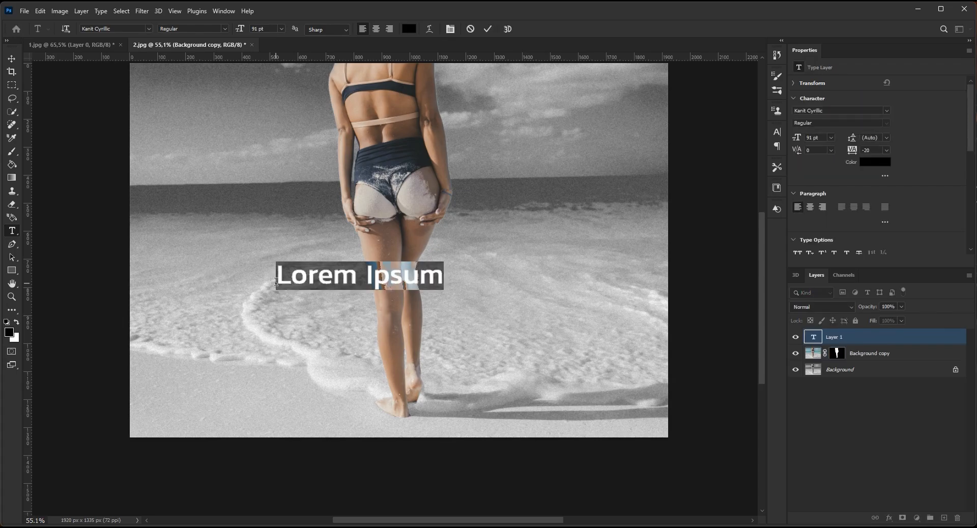
left_click(149, 29)
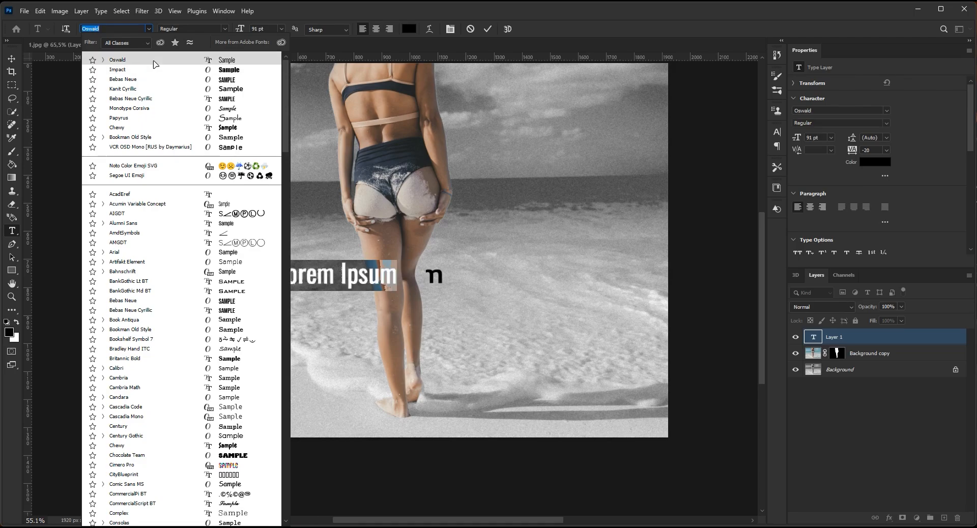
left_click(153, 61)
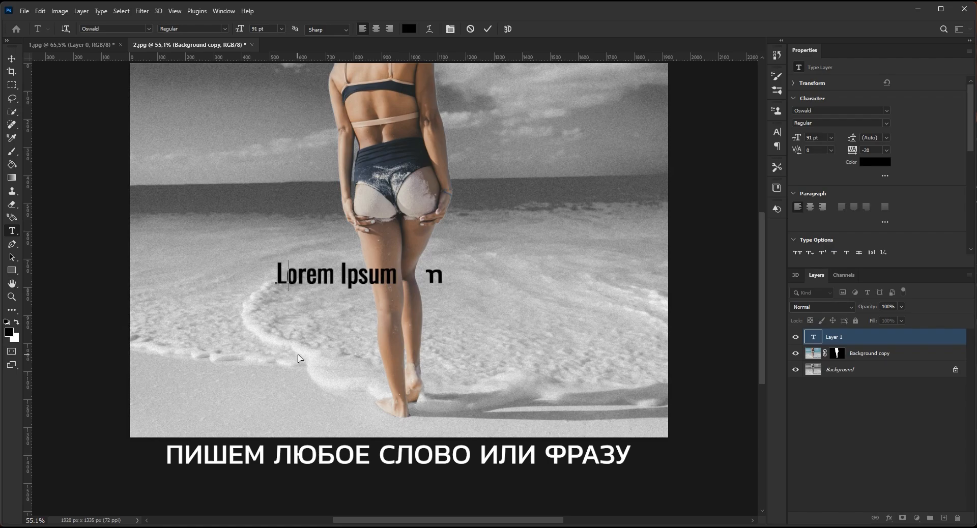
type("A")
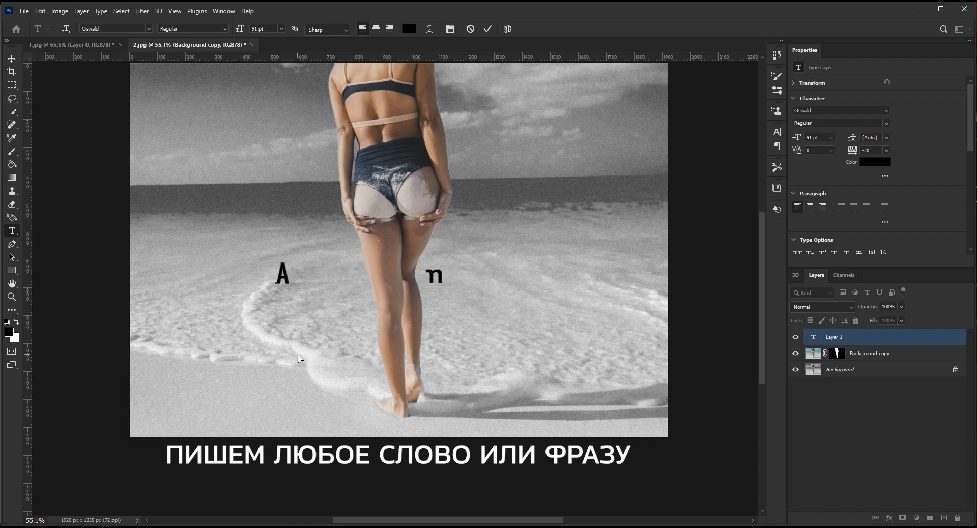
type("ROUNF")
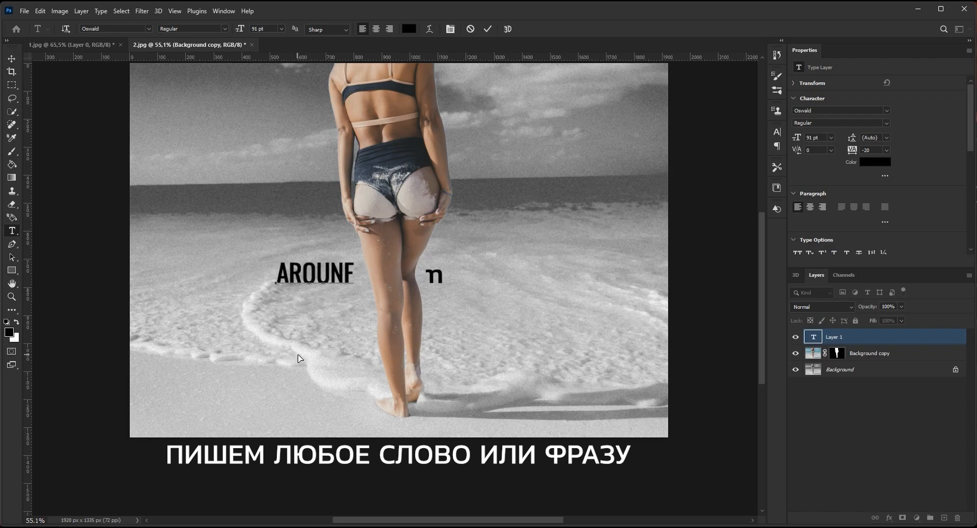
key("BackSpace")
type("D THE")
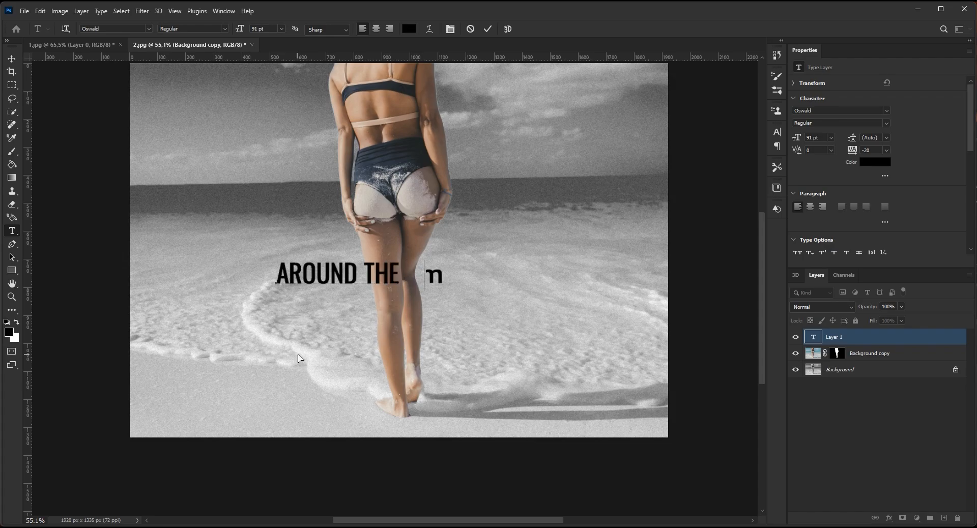
type(" WORLD")
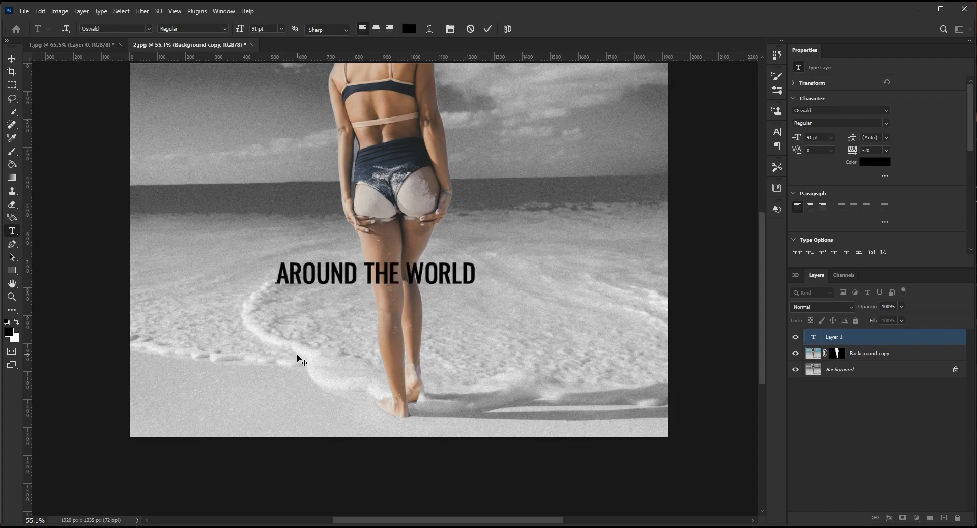
left_click(487, 30)
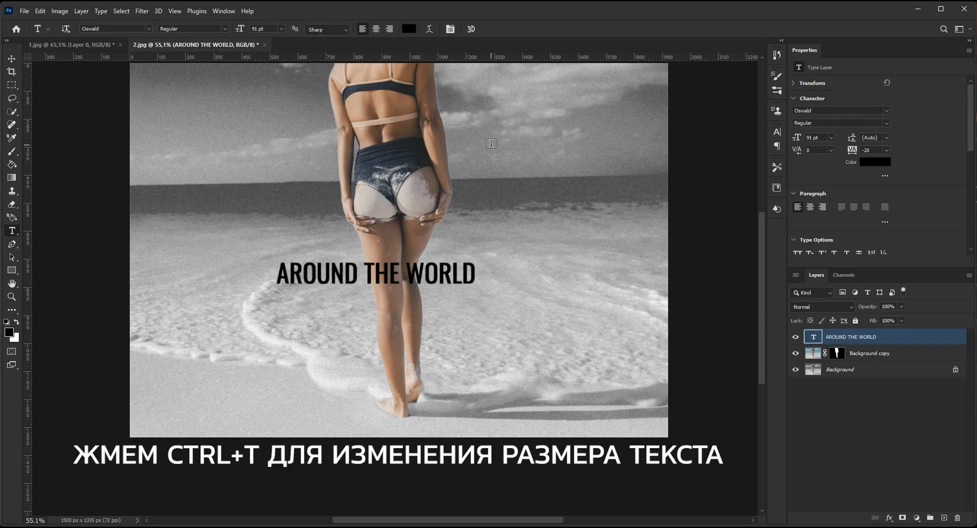
Stretch the text to about 142.5% width and 249.5% height, and centre it horizontally on the photo
key("ctrl+t")
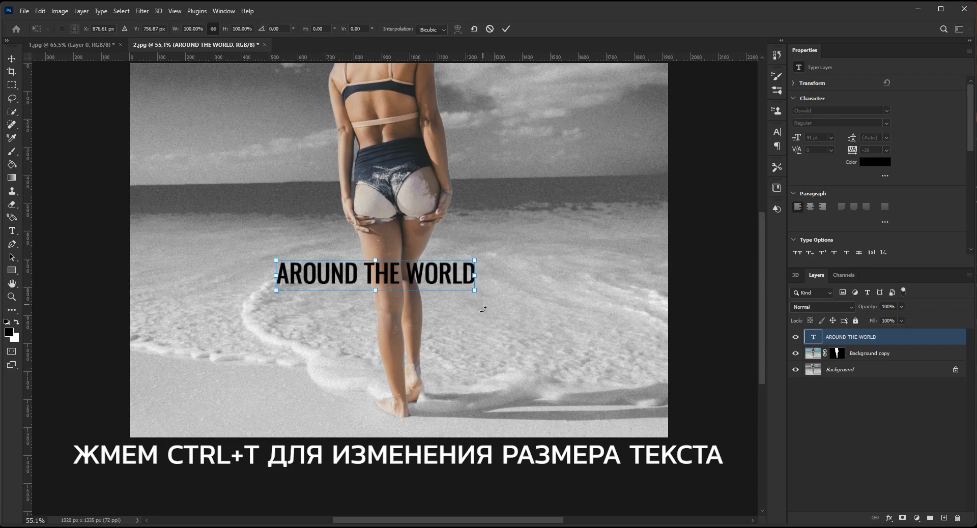
left_click_drag(475, 291, 552, 369)
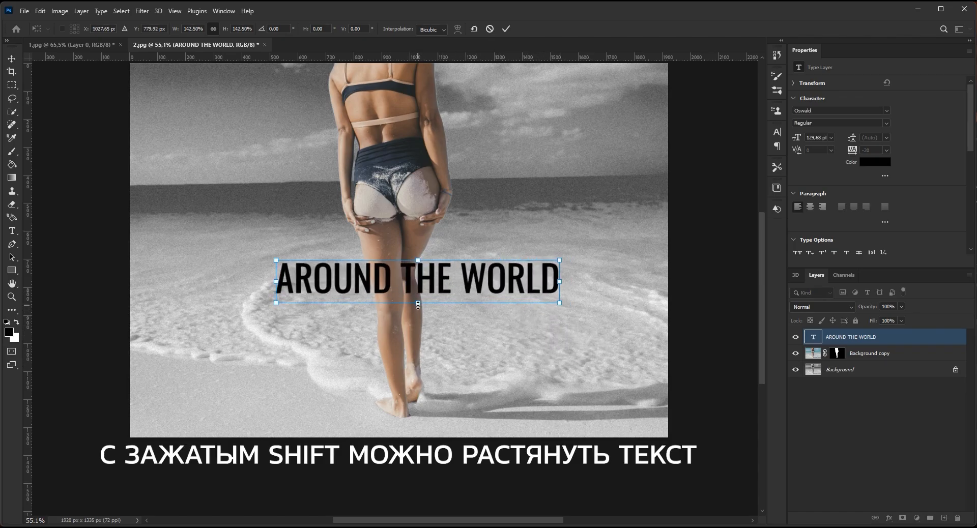
left_click_drag(418, 304, 418, 335)
left_click_drag(429, 294, 412, 283)
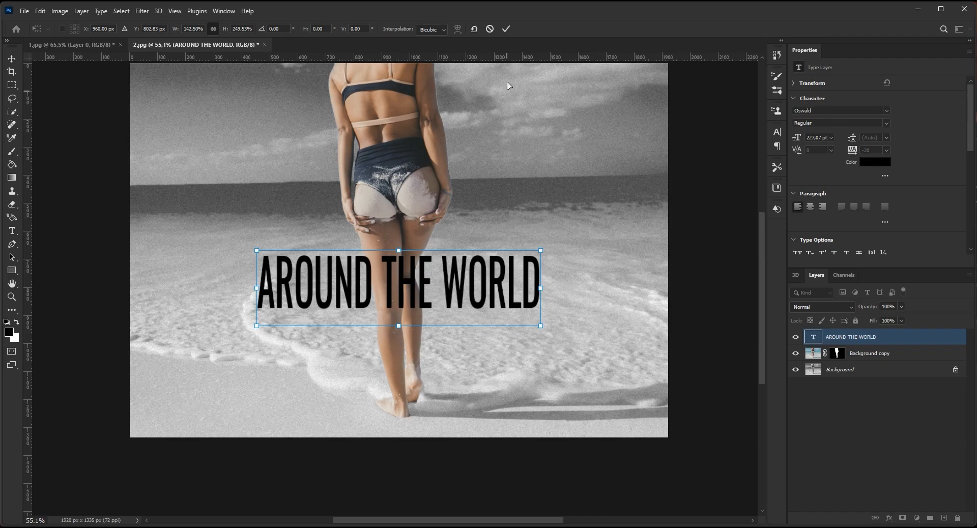
left_click(507, 30)
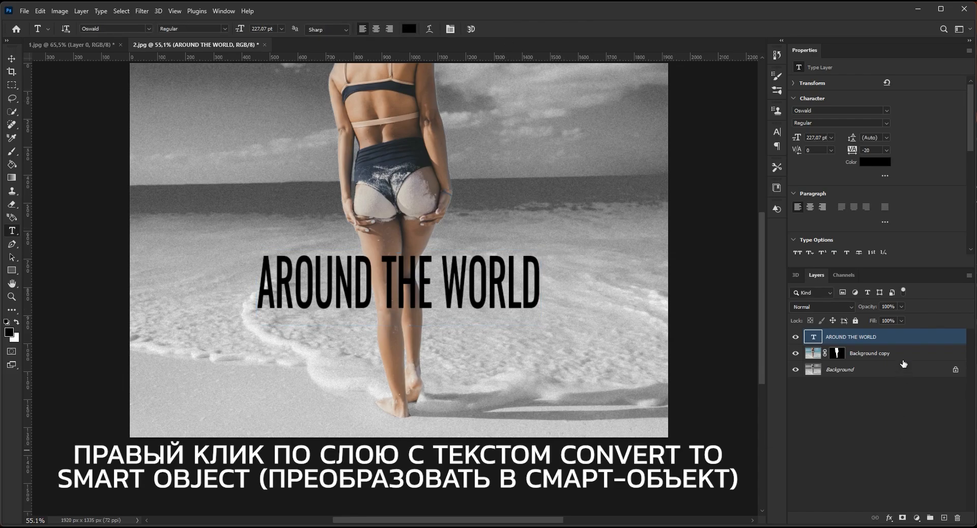
Convert the AROUND THE WORLD text layer to a smart object
right_click(904, 334)
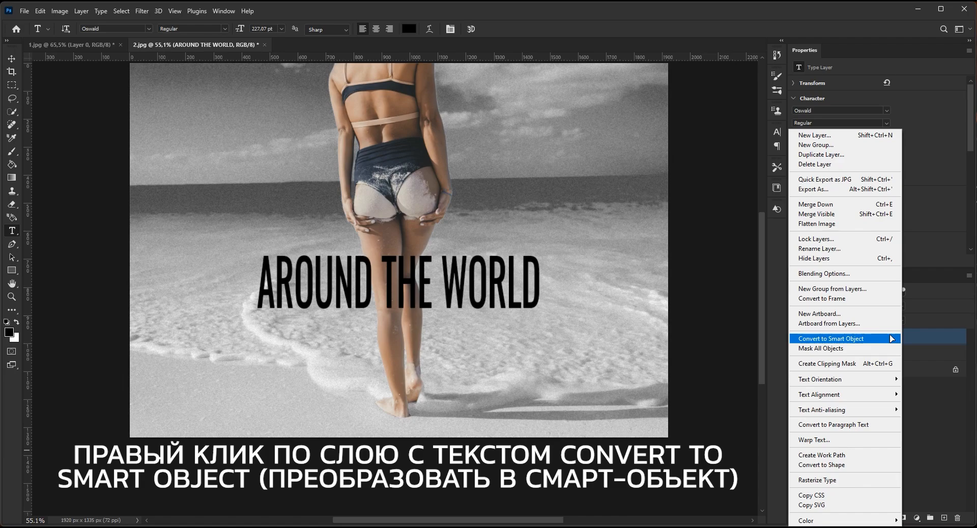
left_click(869, 339)
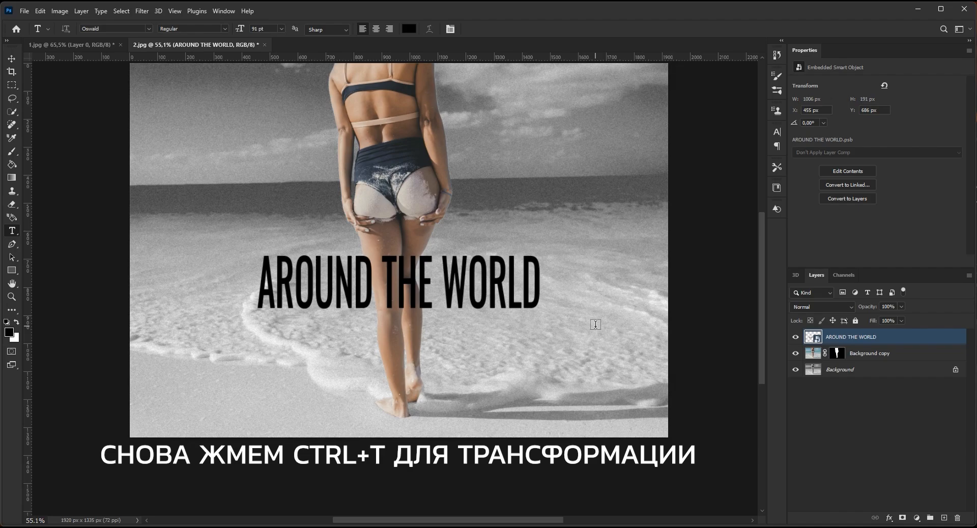
Apply a Cylinder warp to the AROUND THE WORLD smart object
key("ctrl+t")
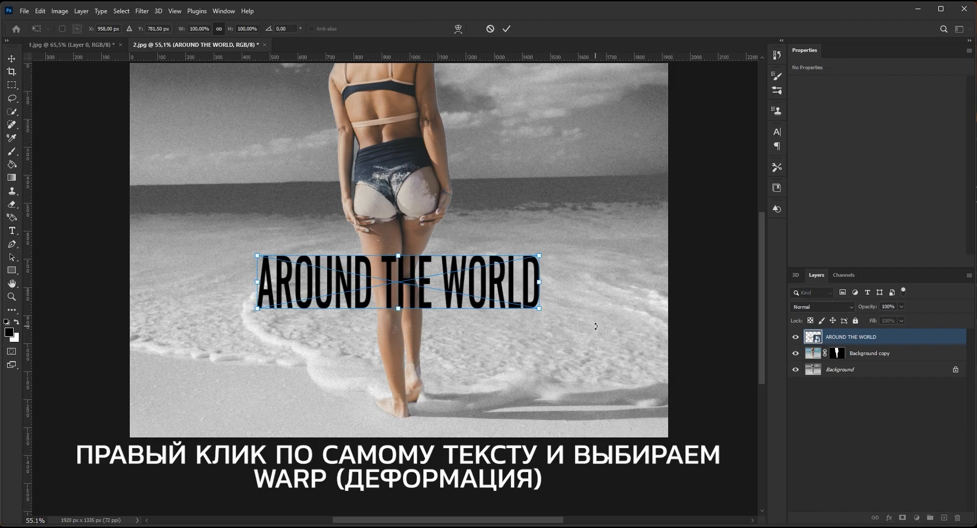
right_click(497, 279)
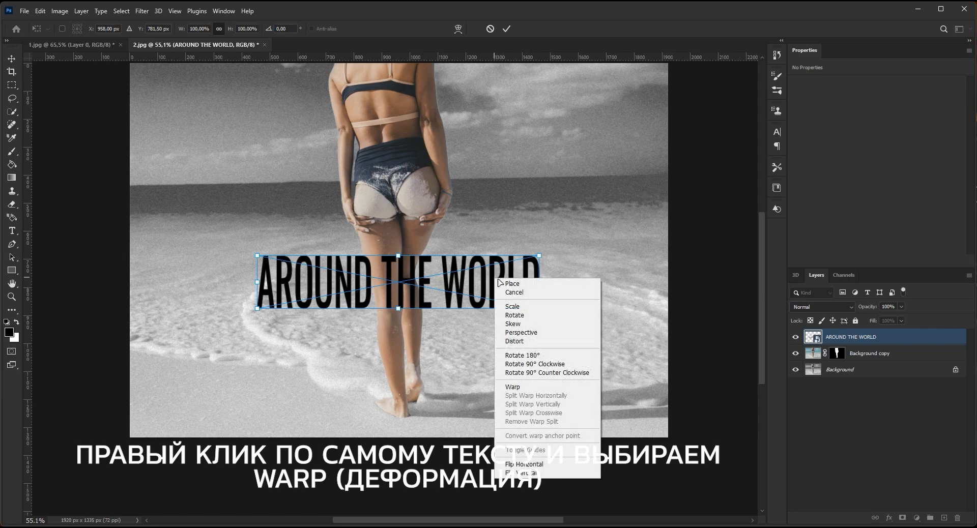
left_click(530, 387)
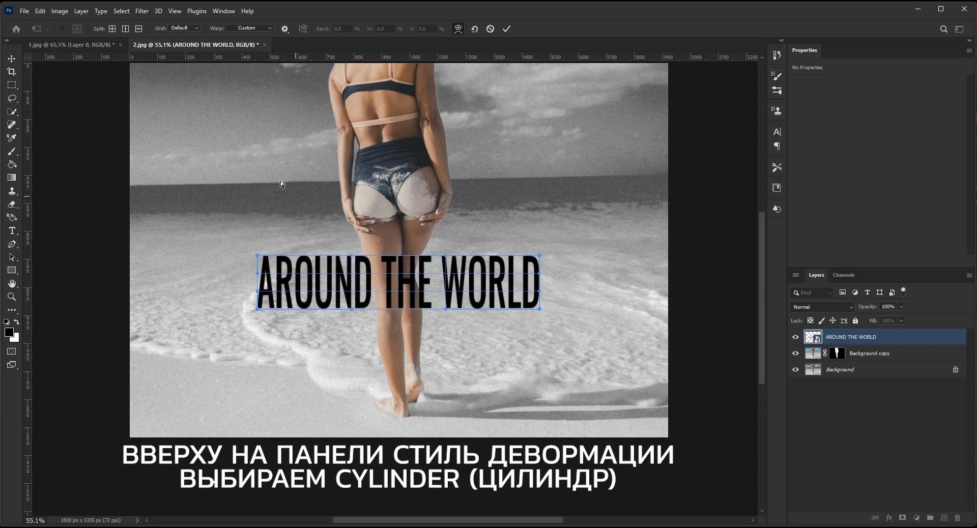
left_click(271, 27)
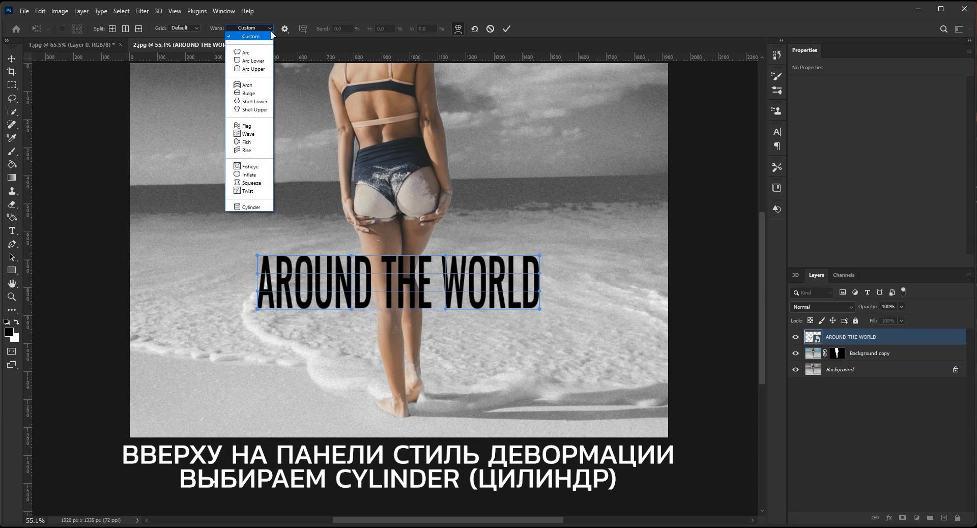
left_click(252, 207)
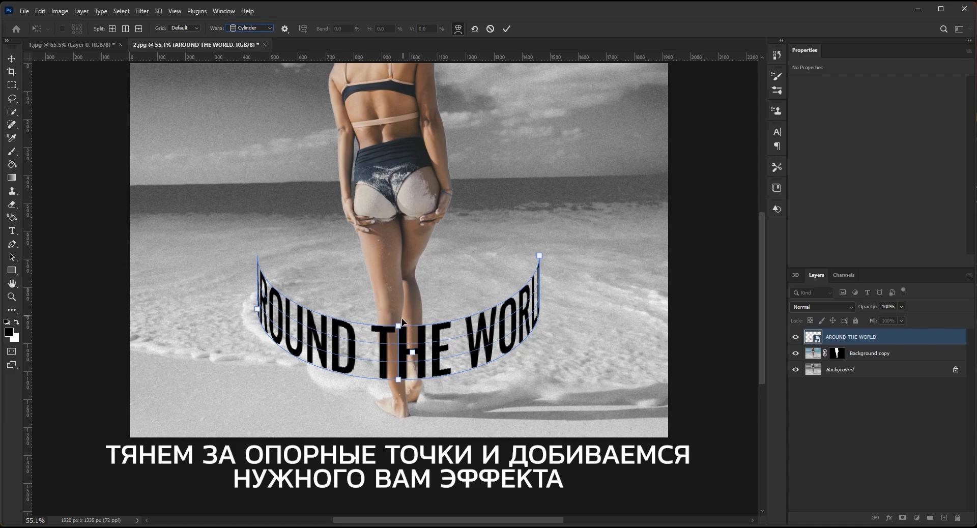
Make the text's downward cylinder curve slightly shallower and move it up across the thighs, to about Y 463 px
left_click_drag(401, 325, 401, 308)
left_click_drag(402, 299, 402, 346)
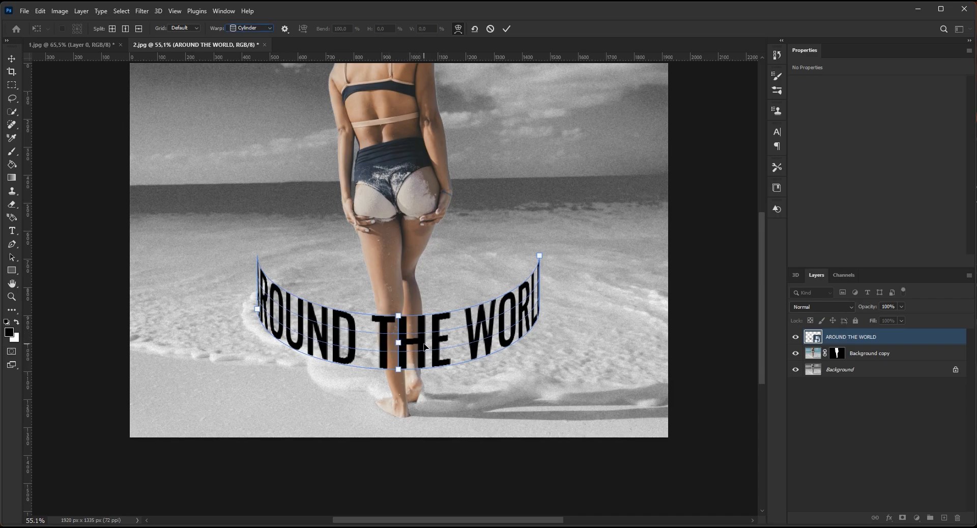
left_click_drag(427, 350, 426, 285)
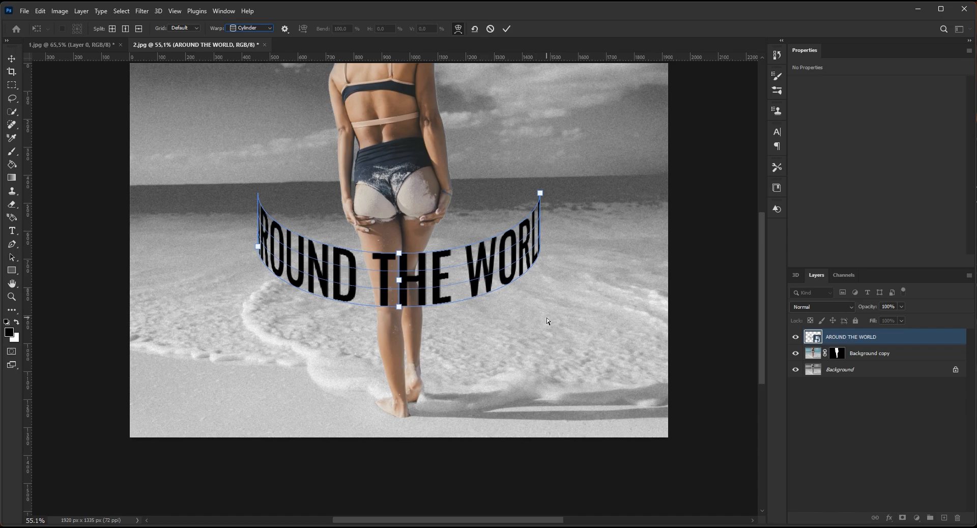
left_click(507, 29)
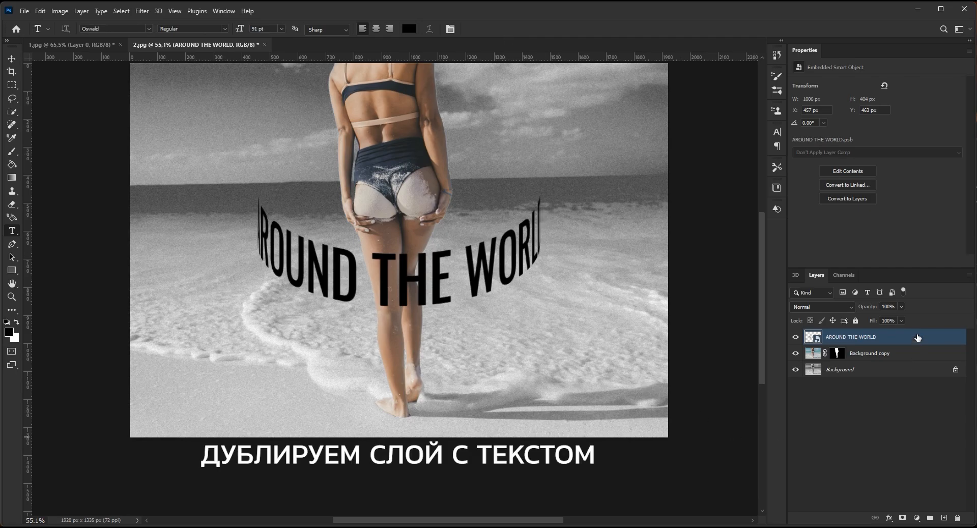
Duplicate the AROUND THE WORLD layer and bend the copy's Cylinder warp upward into an arch across the woman's lower back
left_click_drag(919, 339, 944, 518)
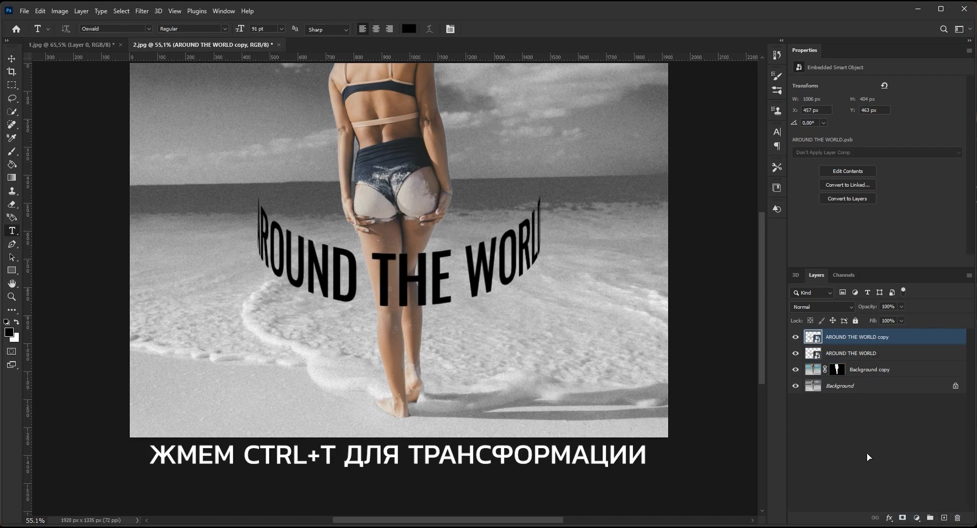
key("ctrl+t")
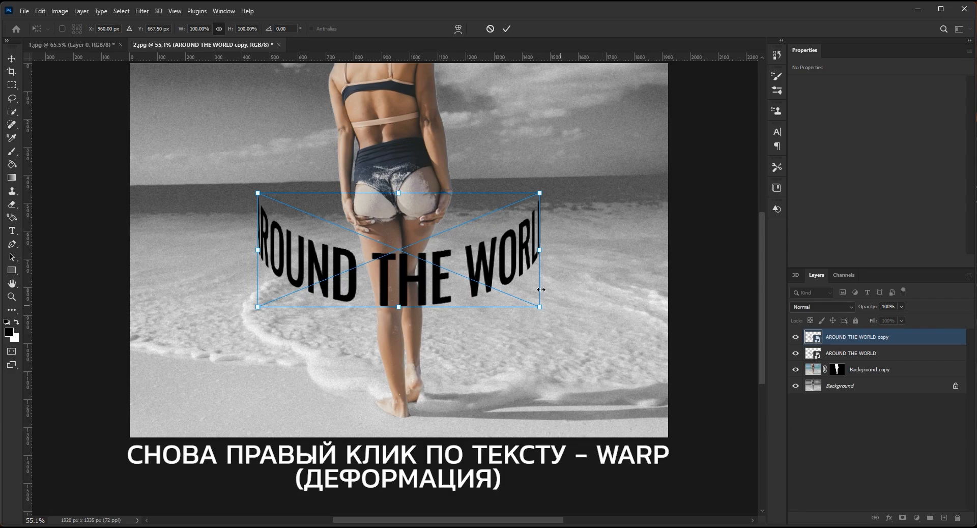
right_click(492, 254)
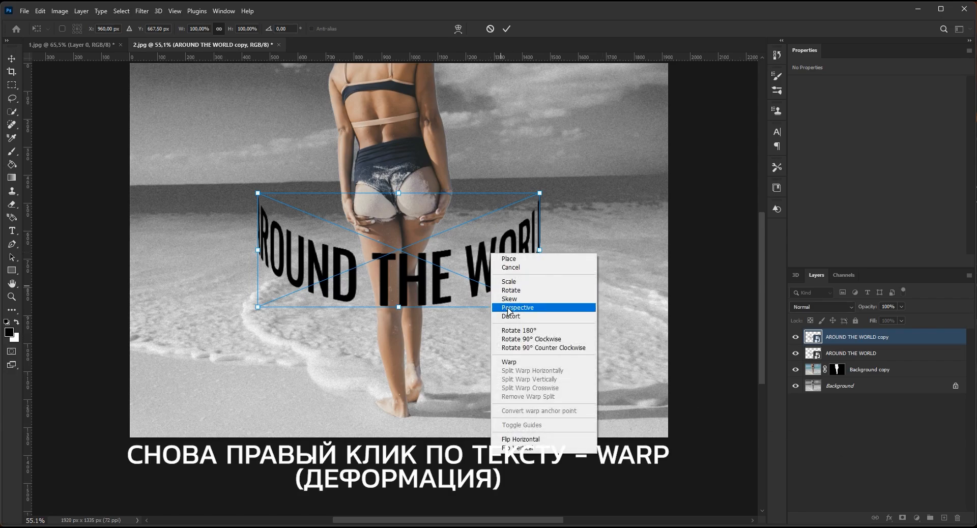
left_click(568, 363)
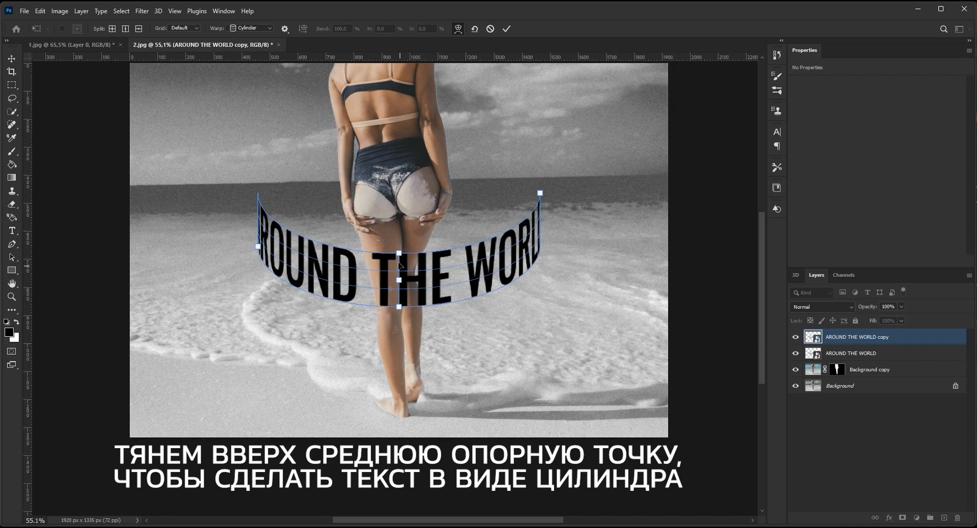
left_click_drag(399, 254, 398, 119)
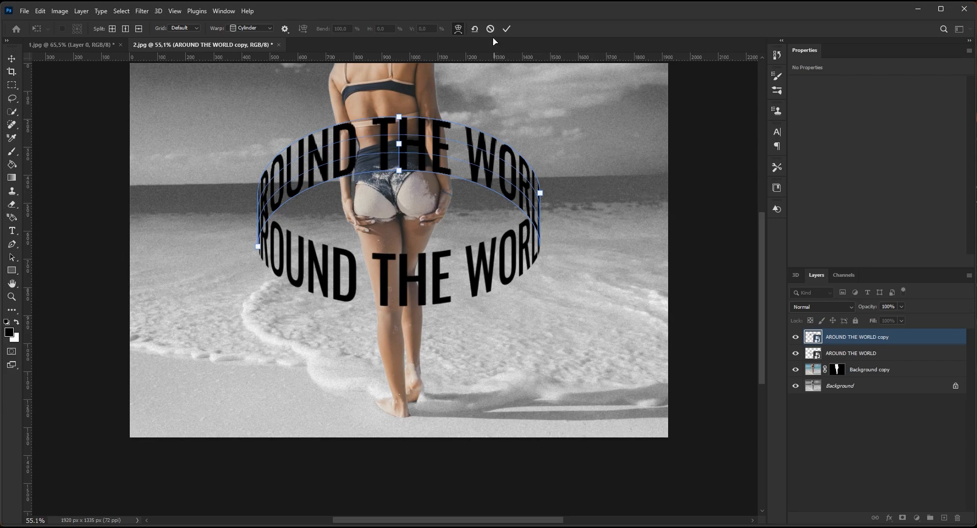
left_click(507, 28)
Move the AROUND THE WORLD copy layer below the masked Background copy layer so the arch passes behind the woman
key("t")
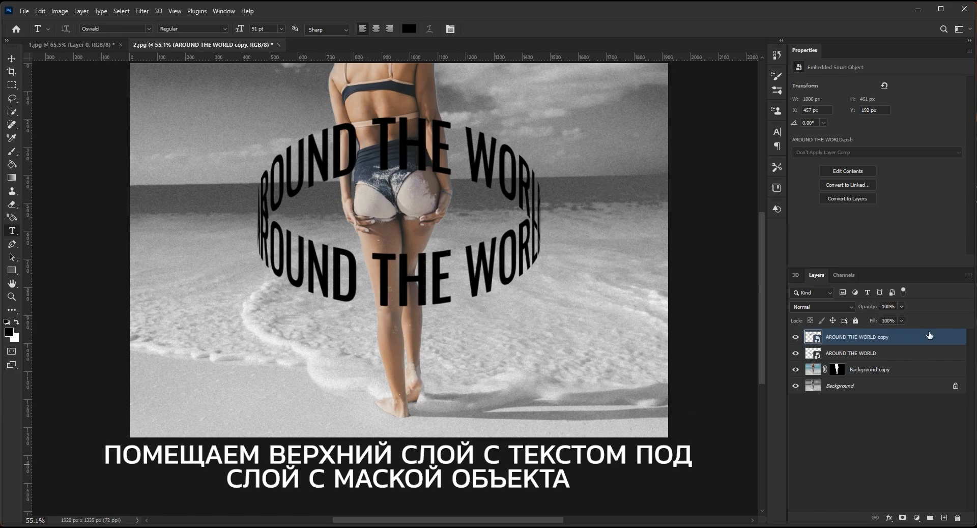
left_click_drag(929, 334, 921, 380)
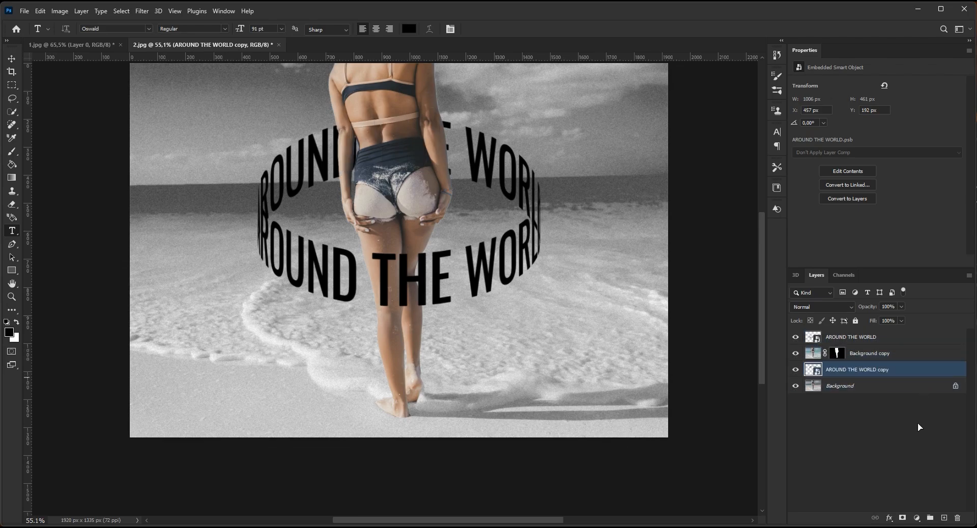